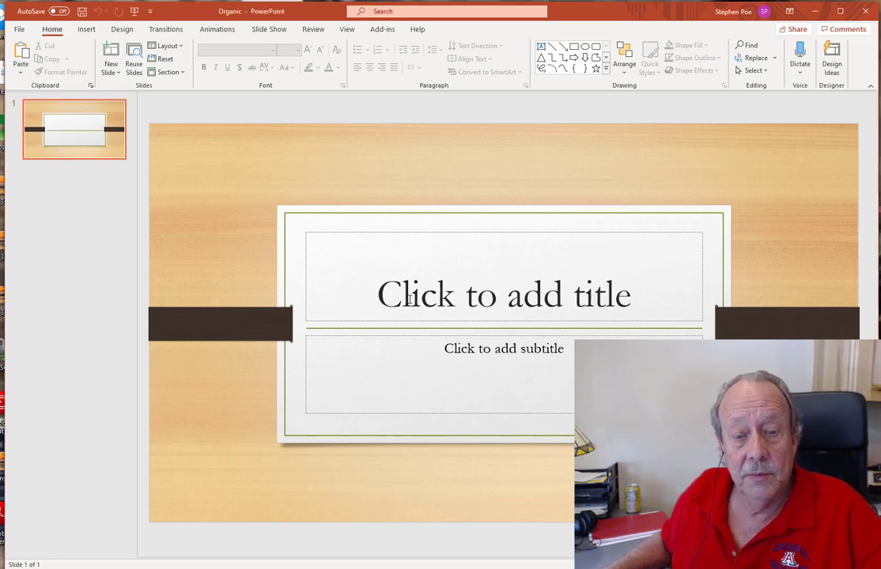
# Step: Title the opening slide "Sunsets" and enter the presenter's name as the subtitle
pyautogui.click(409, 299)
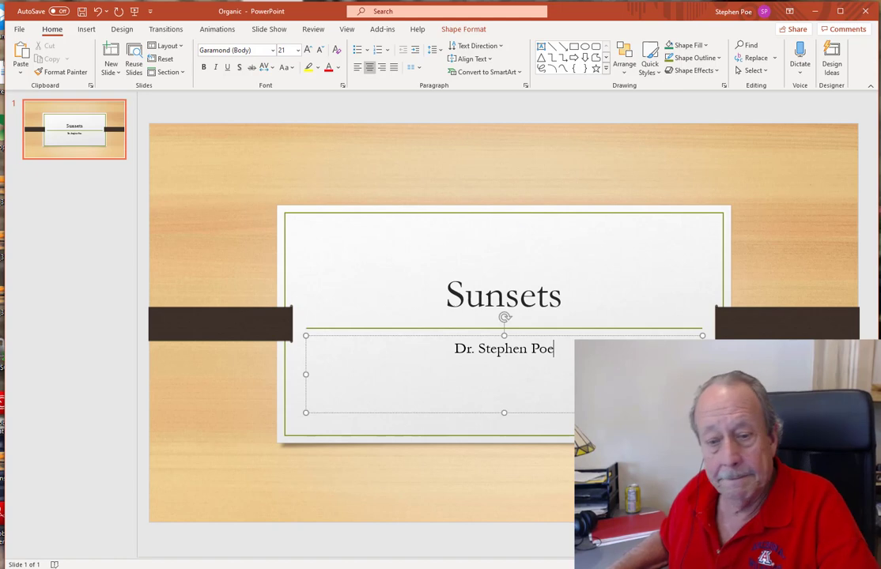
pyautogui.press('Return')
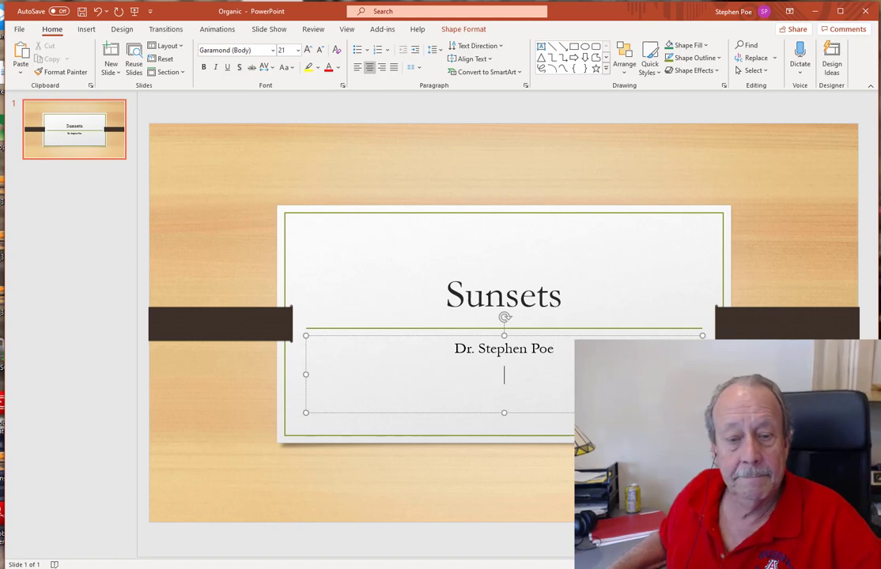
# Step: Add a new slide with the Blank layout after the title slide
pyautogui.click(72, 178)
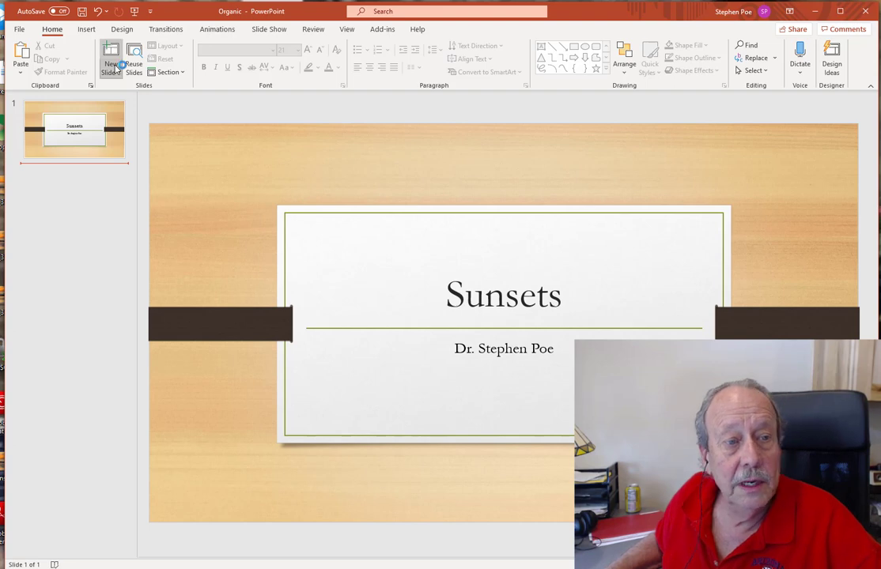
pyautogui.click(113, 73)
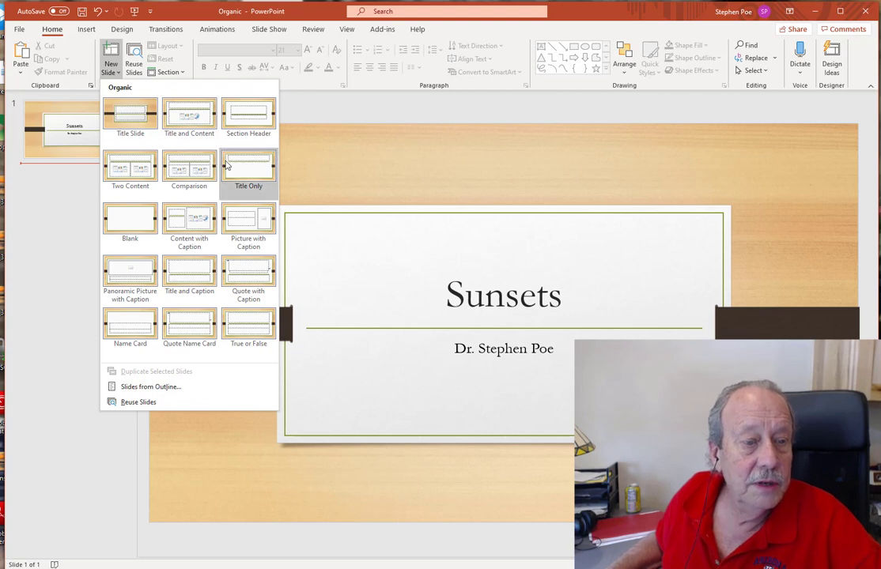
pyautogui.click(137, 212)
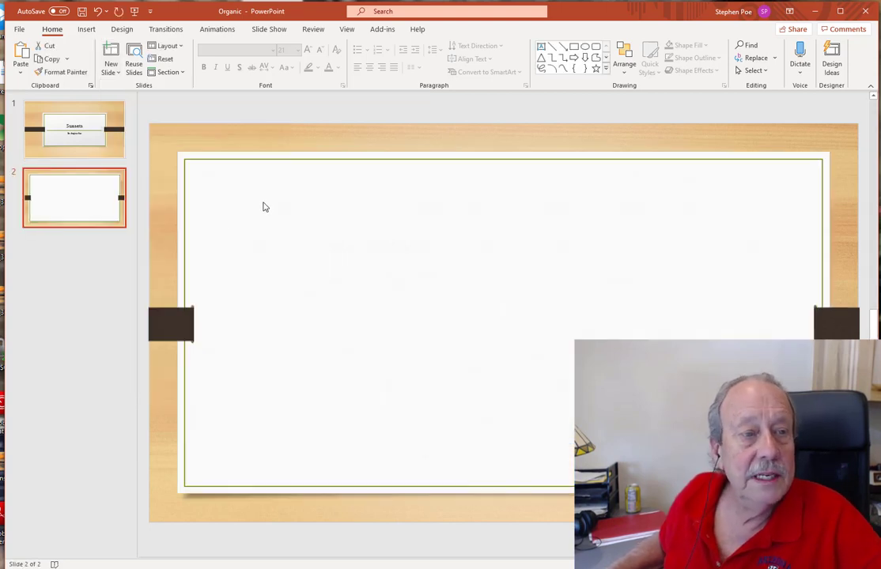
# Step: Place the sunset photo on the blank slide and resize it to about 5.25" high by 11.84" wide inside the frame
pyautogui.click(87, 31)
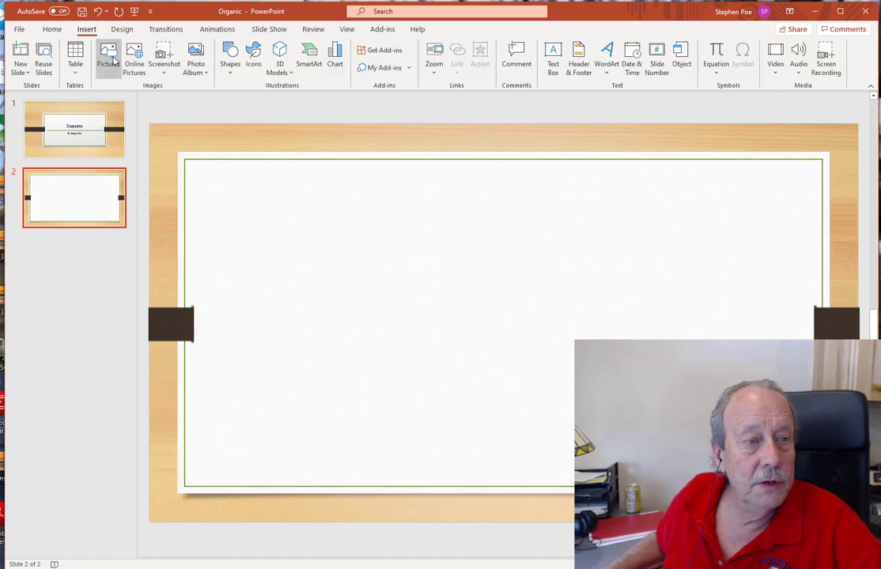
pyautogui.hotkey('ctrl', 'v')
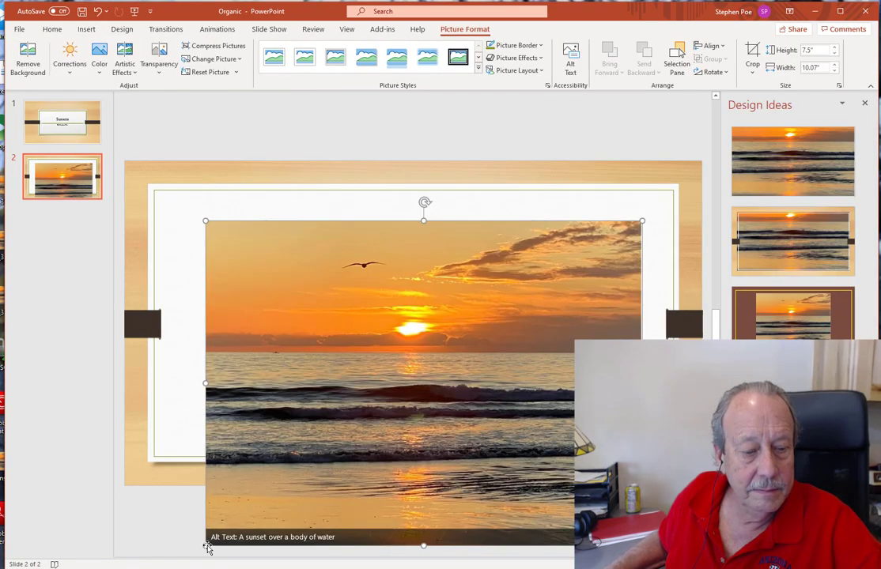
pyautogui.moveTo(205, 547); pyautogui.dragTo(360, 294)
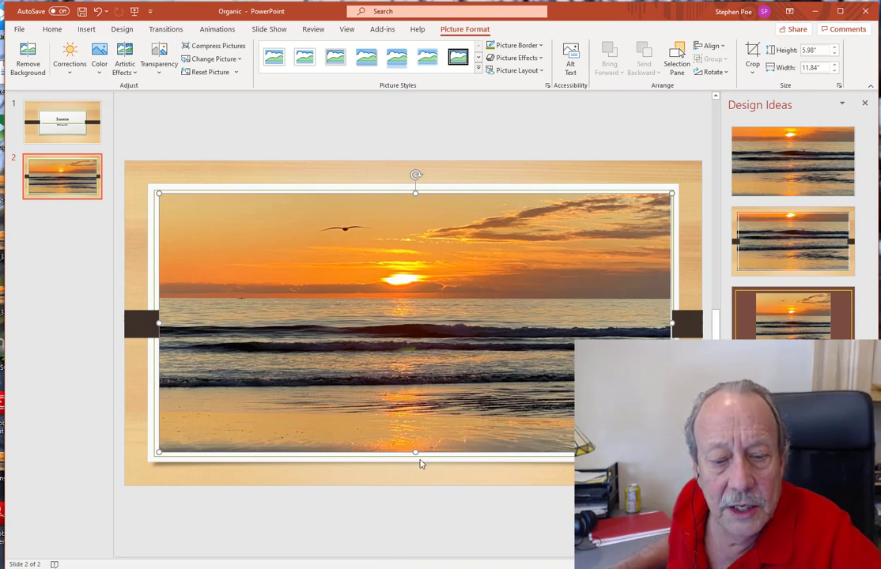
pyautogui.moveTo(415, 452); pyautogui.dragTo(416, 421)
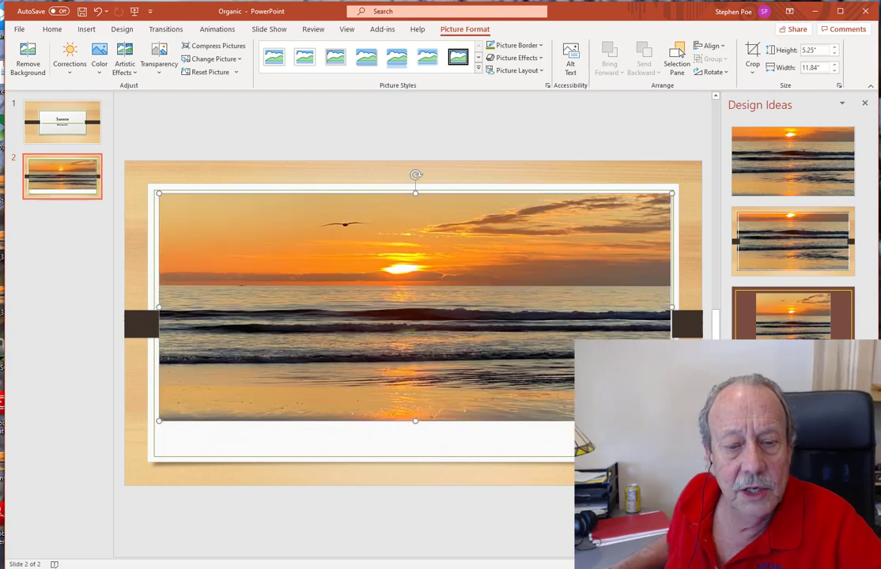
# Step: Add a caption below the photo reading "Figure 1. Sunset in Oceanside California", followed by the photographer's name and "December 30, 2019"
pyautogui.click(461, 446)
pyautogui.write('Figure 1. Sunset in Oceanside California by Stephen Poe. December 30, 2019')
pyautogui.press('Escape')
pyautogui.press('Escape')
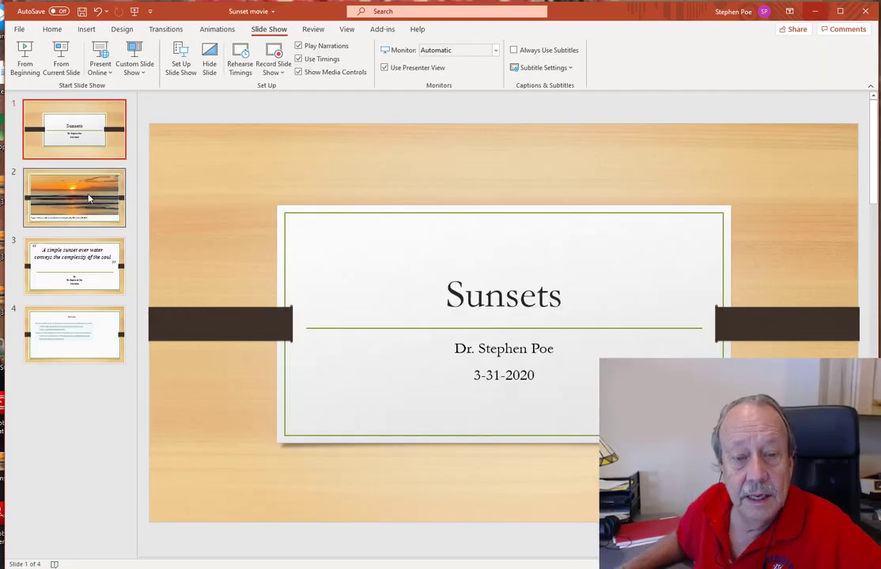
# Step: Check the photo, quote and References slides, and save the presentation from the title slide
pyautogui.click(89, 198)
pyautogui.click(94, 284)
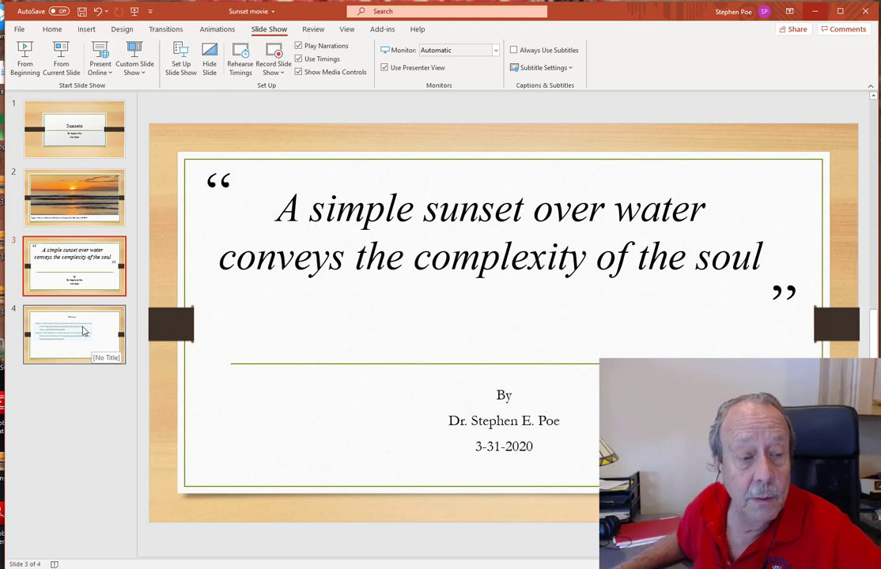
pyautogui.click(83, 331)
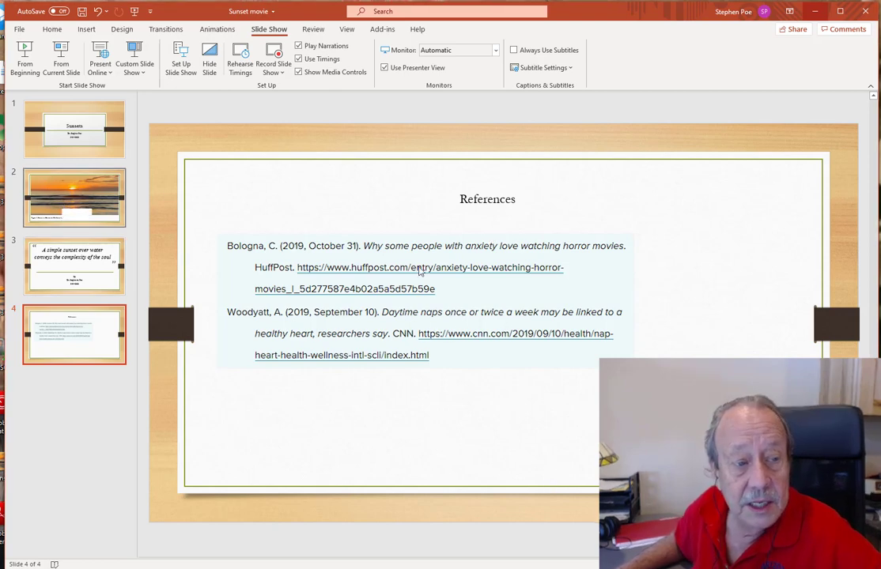
pyautogui.press('Up')
pyautogui.press('Up')
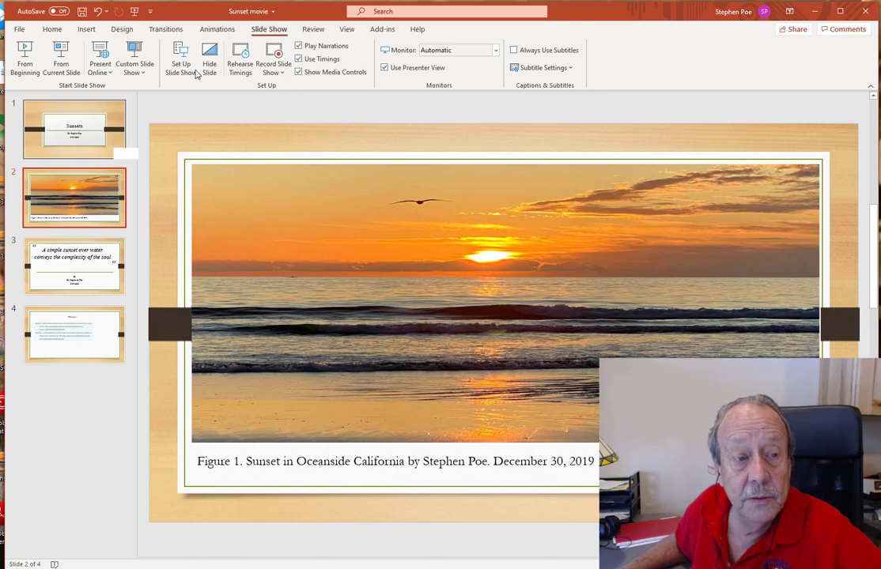
pyautogui.press('Home')
pyautogui.hotkey('ctrl', 's')
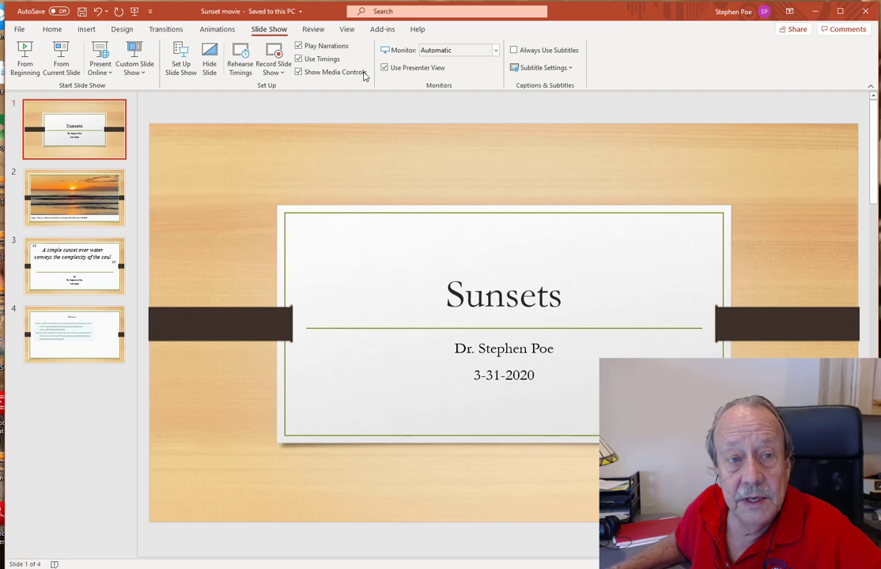
# Step: Record the slide show with narration, advancing from the title slide through the photo and quote slides
pyautogui.click(278, 53)
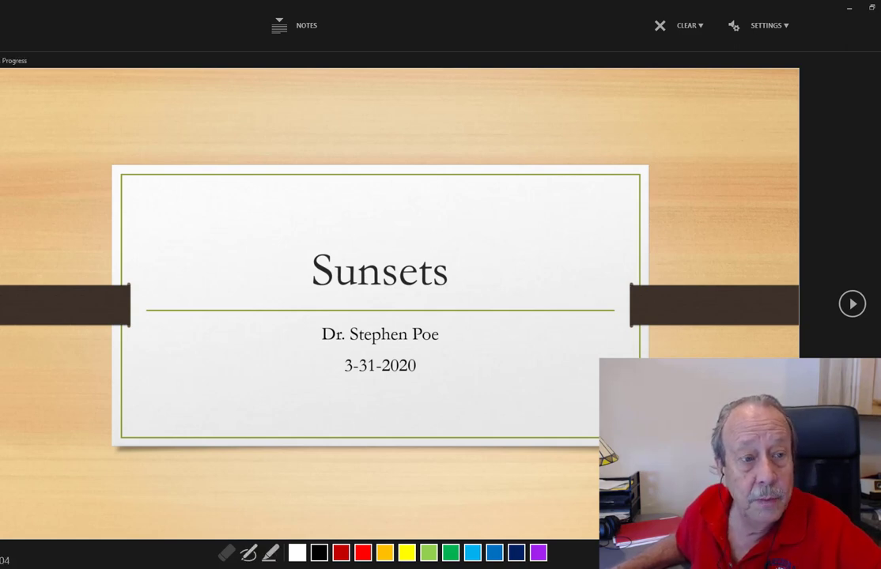
pyautogui.click(321, 499)
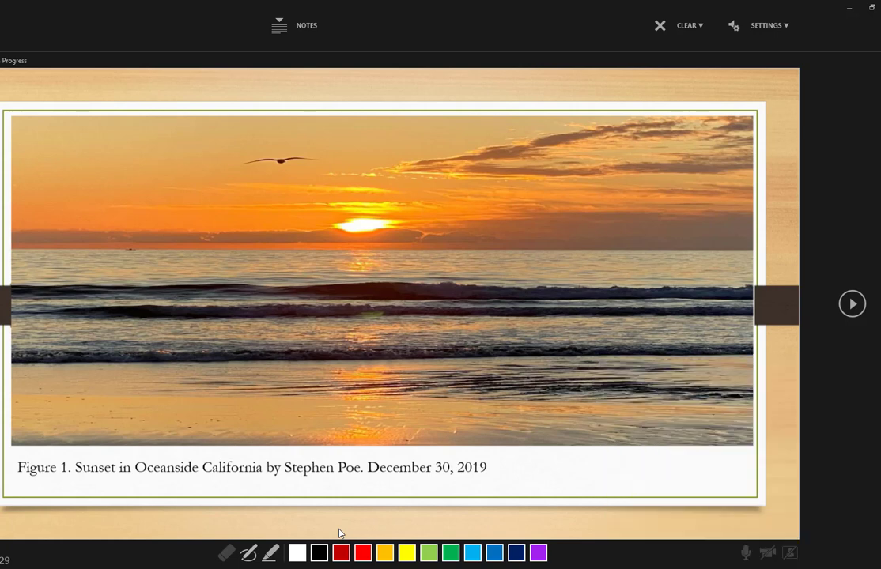
pyautogui.click(851, 305)
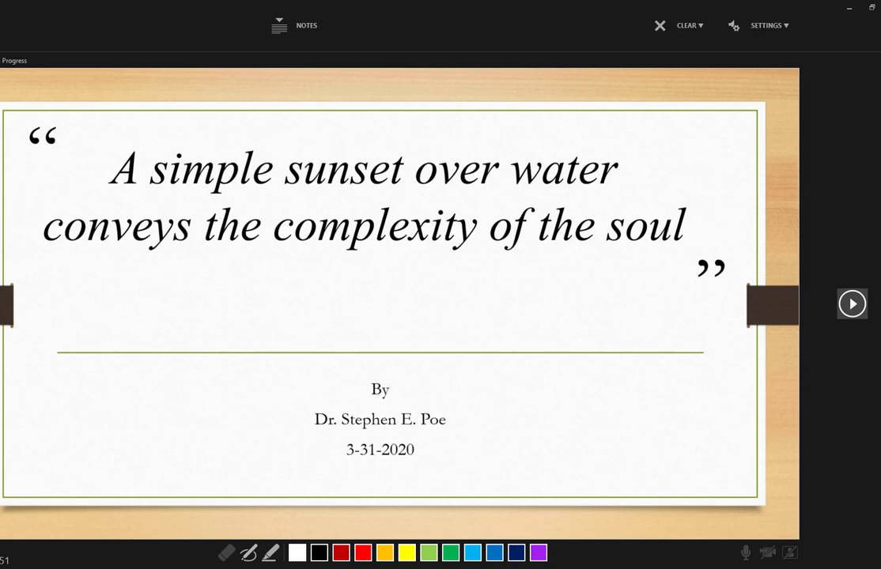
pyautogui.click(851, 303)
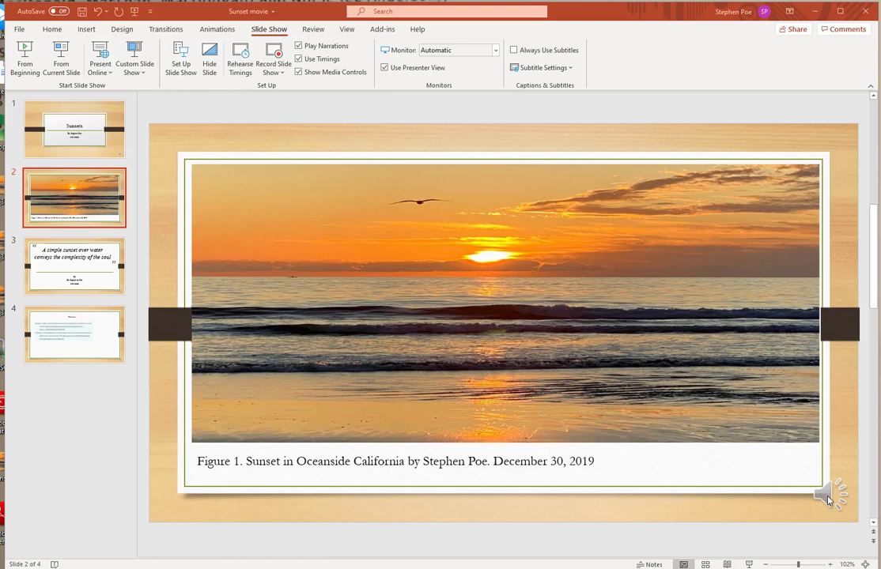
# Step: Play back part of the recorded narration on the sunset photo slide and pause it
pyautogui.moveTo(826, 497)
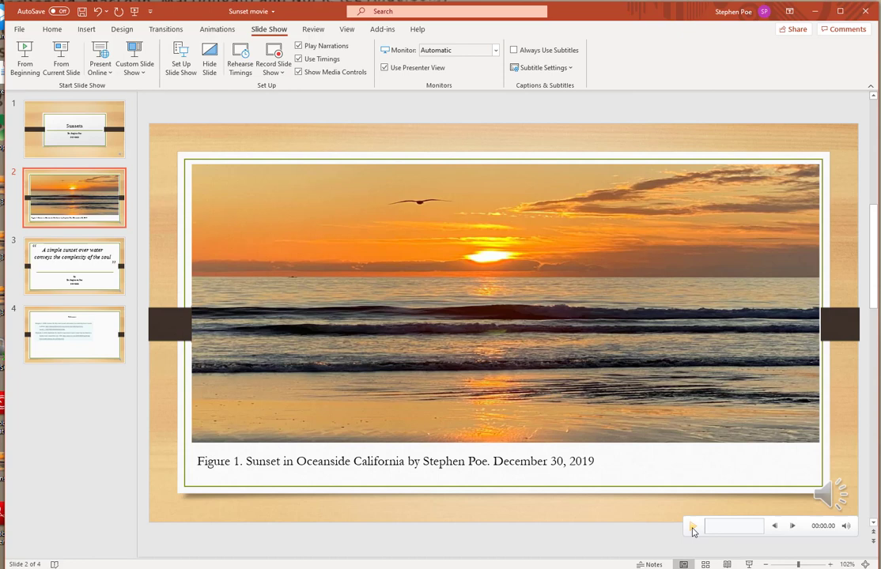
pyautogui.click(692, 527)
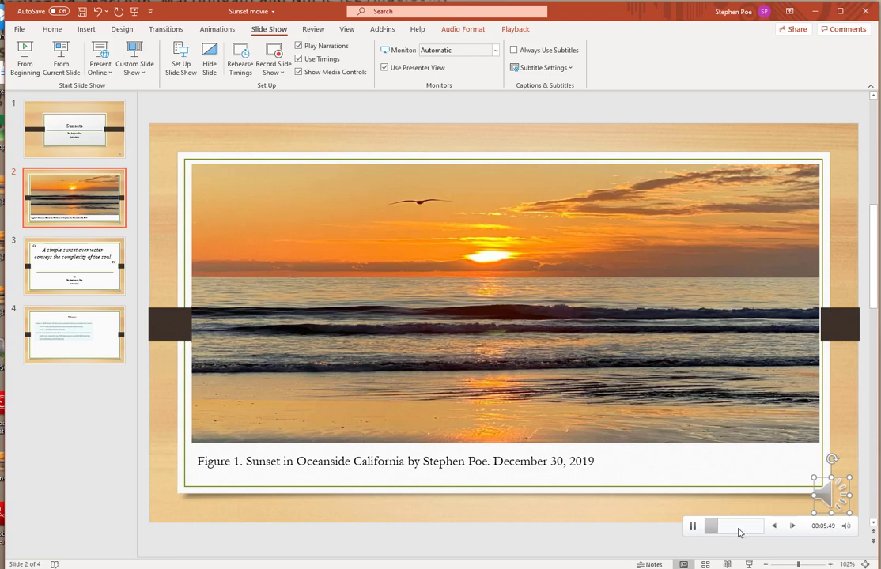
pyautogui.click(693, 528)
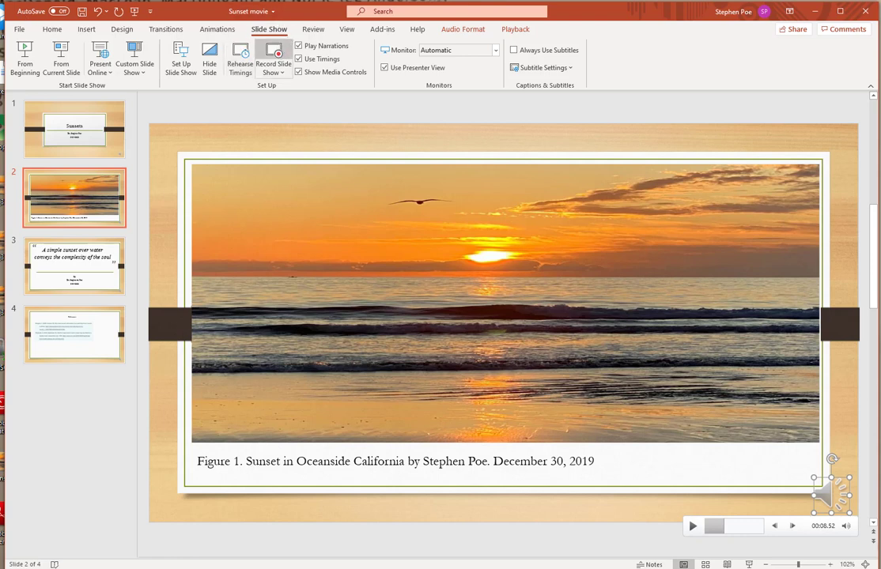
# Step: Save the narrated presentation as a PowerPoint Presentation (*.pptx) named "Sunset movie2" in the ABE 170A1 folder
pyautogui.click(21, 29)
pyautogui.click(49, 176)
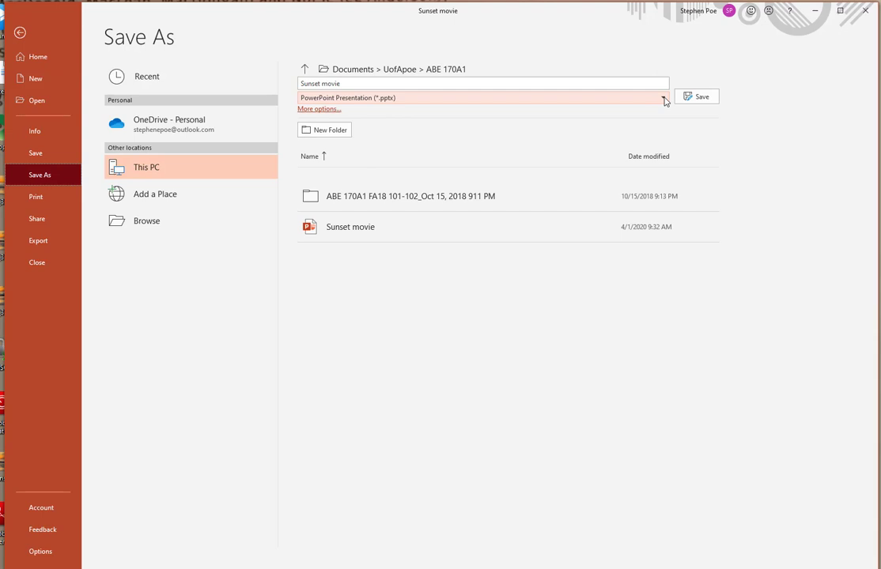
pyautogui.click(664, 99)
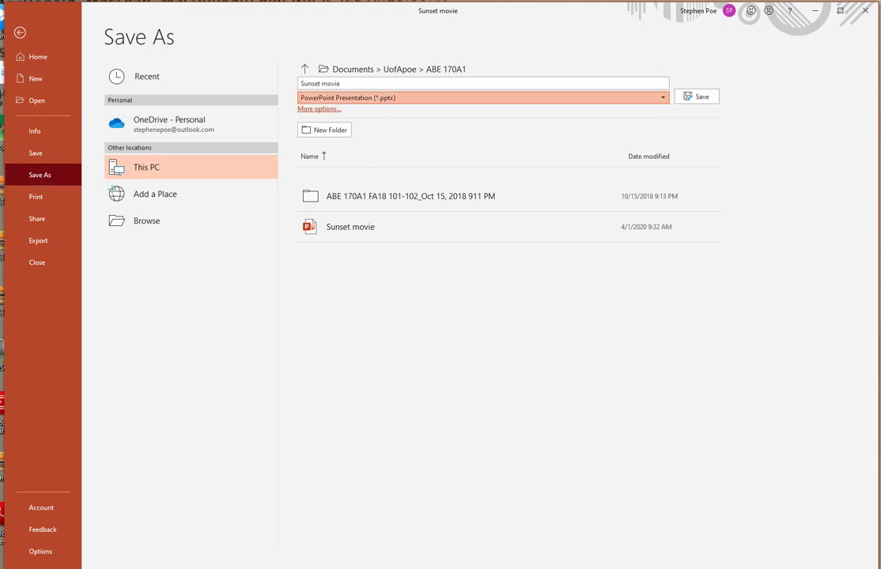
pyautogui.click(688, 95)
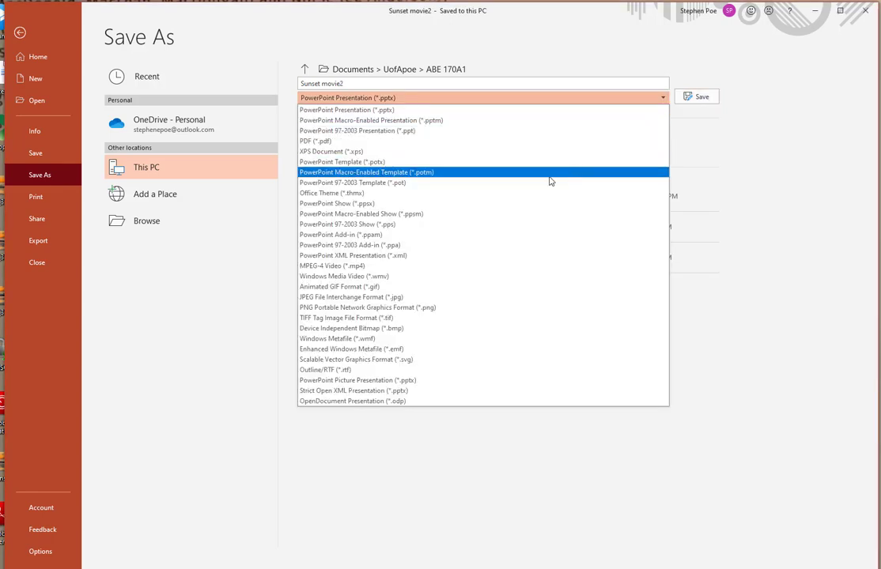
# Step: Save the presentation as an MPEG-4 Video (*.mp4) named "Sunset movie2" in the same folder
pyautogui.click(356, 267)
pyautogui.click(700, 97)
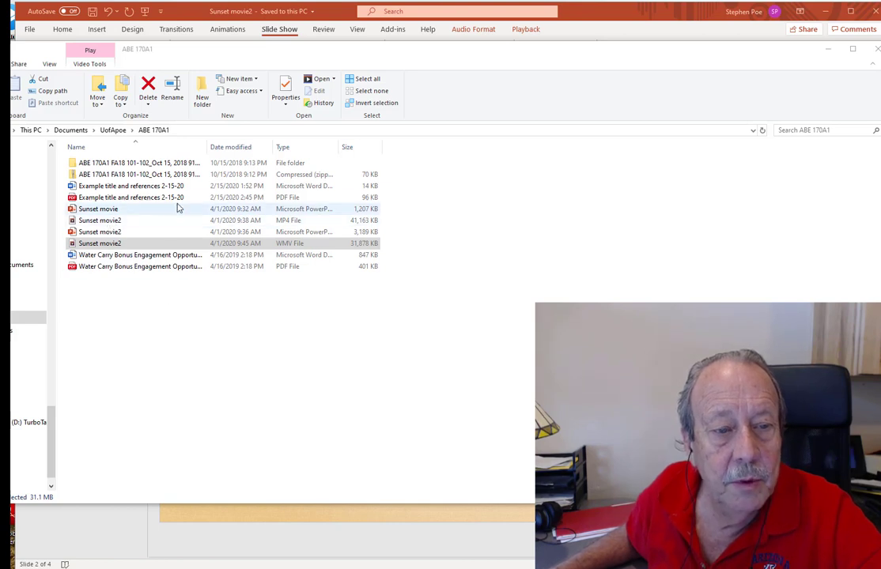
# Step: Play the "Sunset movie2" MP4 file from the ABE 170A1 folder and pause it at the sunset photo
pyautogui.click(118, 221)
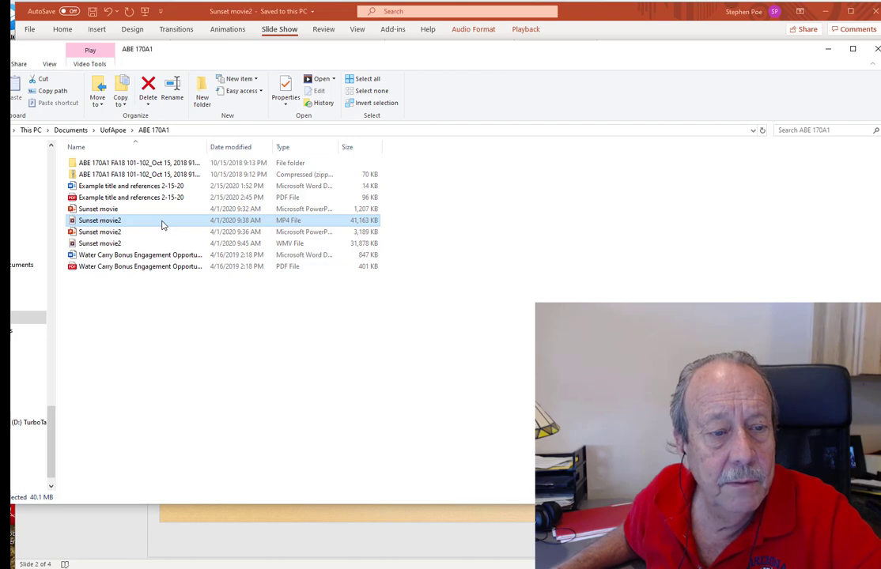
pyautogui.doubleClick(322, 222)
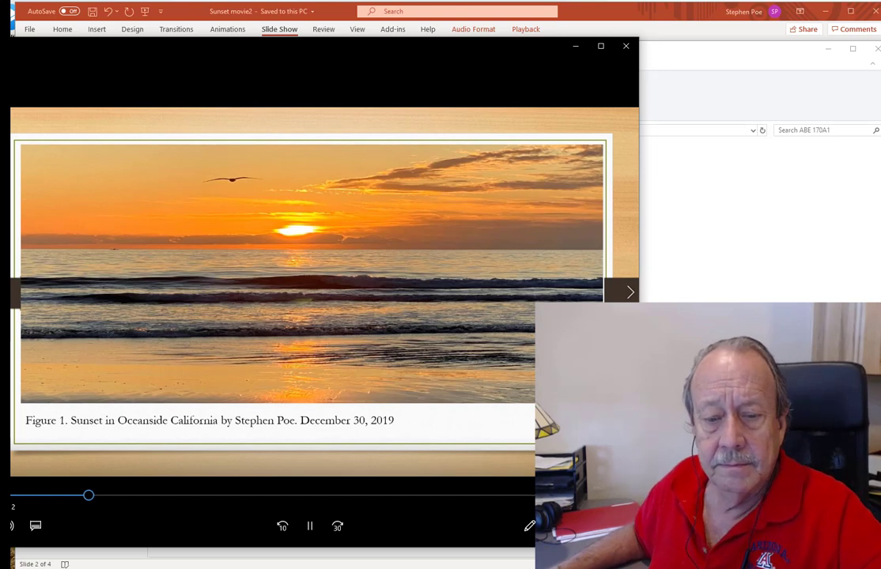
pyautogui.click(314, 530)
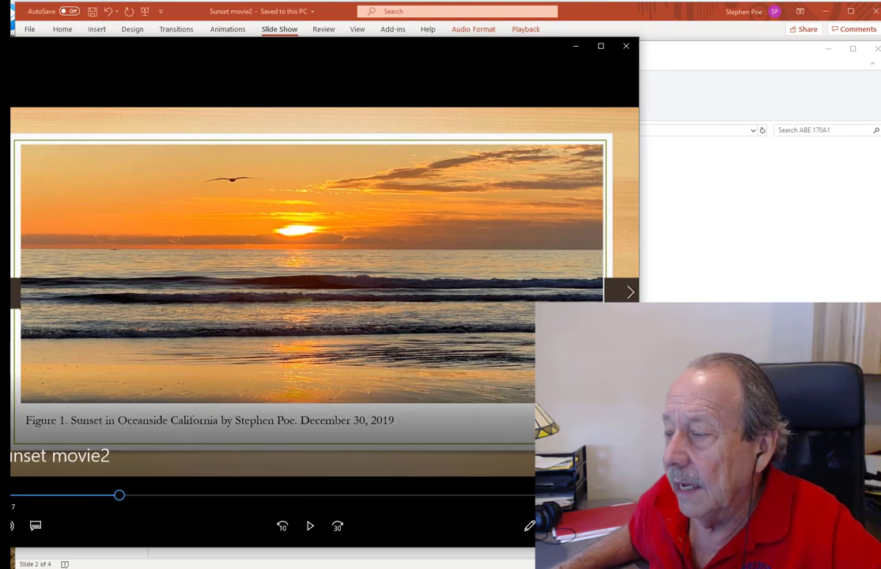